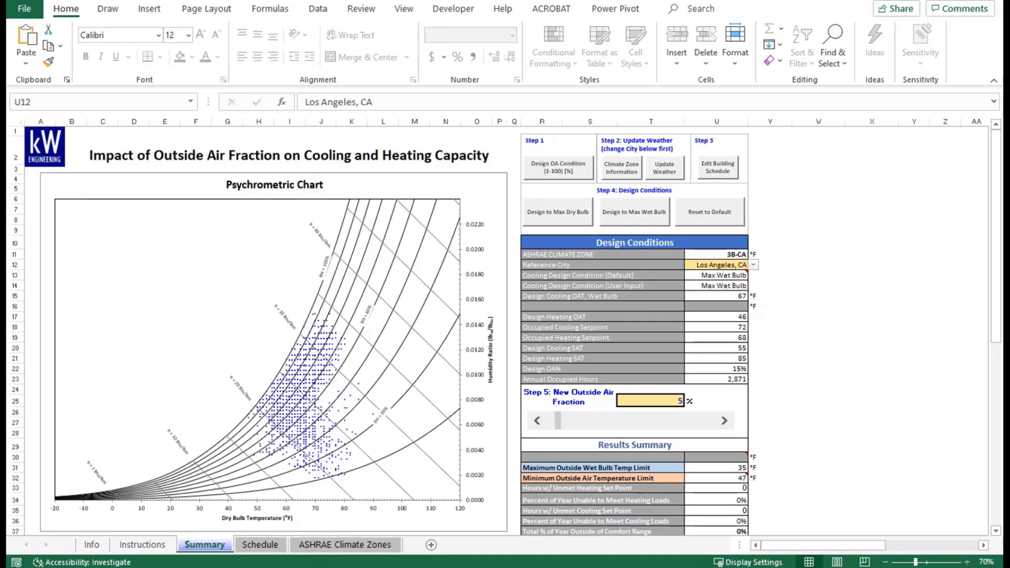
Enter 15 as the design outside air fraction after dismissing the typical-values note.
click(553, 175)
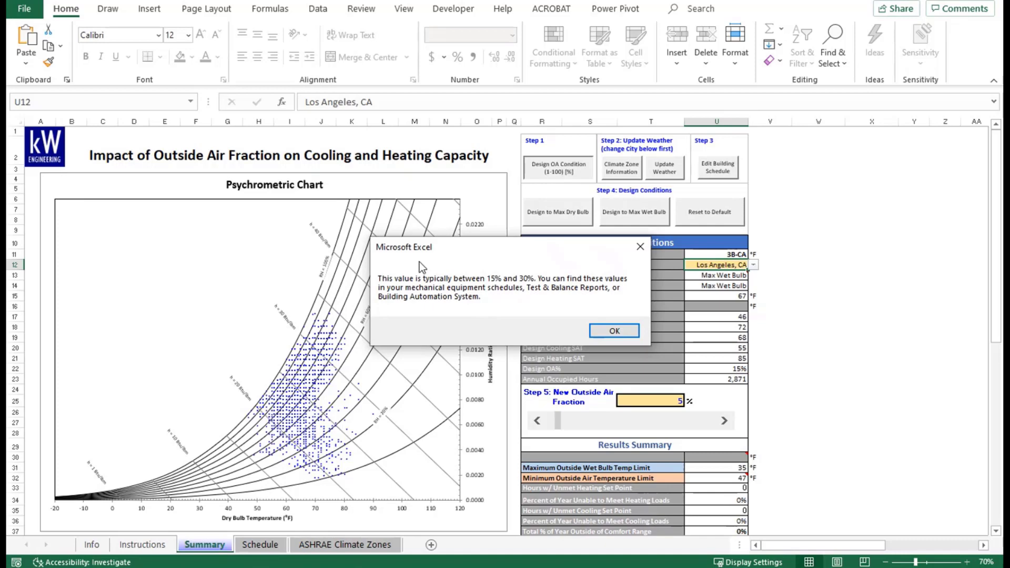
click(599, 332)
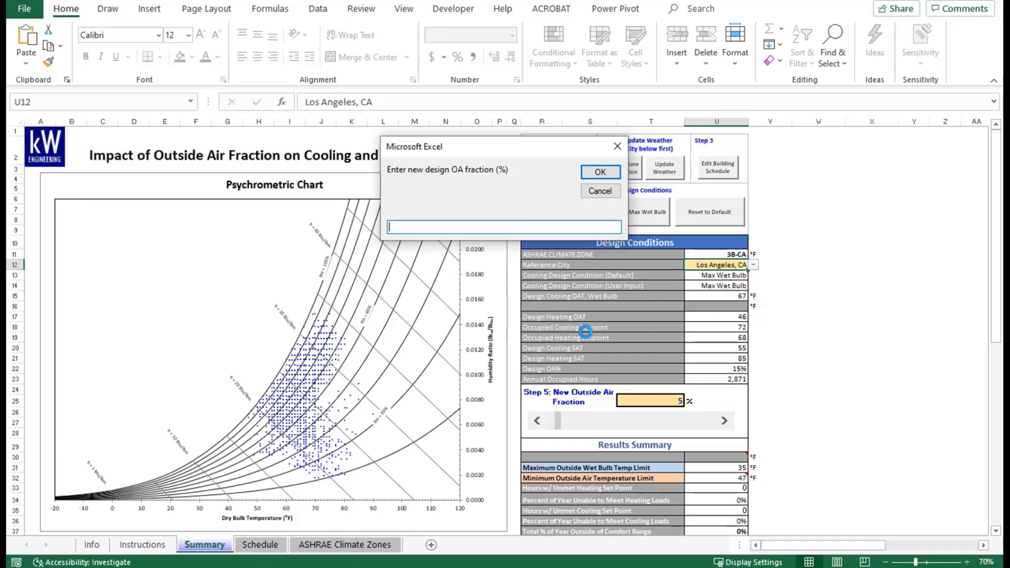
text(15)
key(Return)
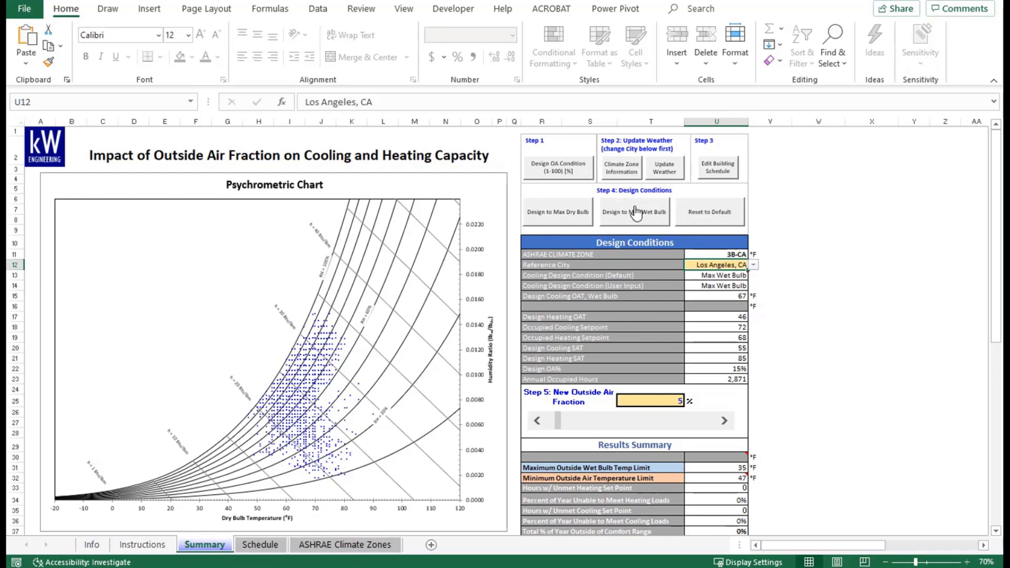
click(612, 165)
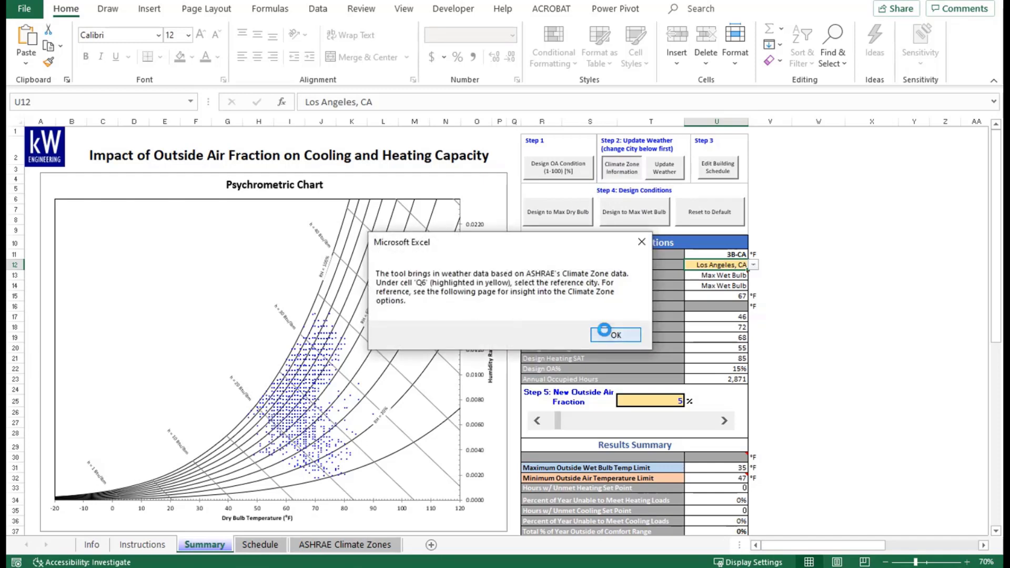
click(613, 335)
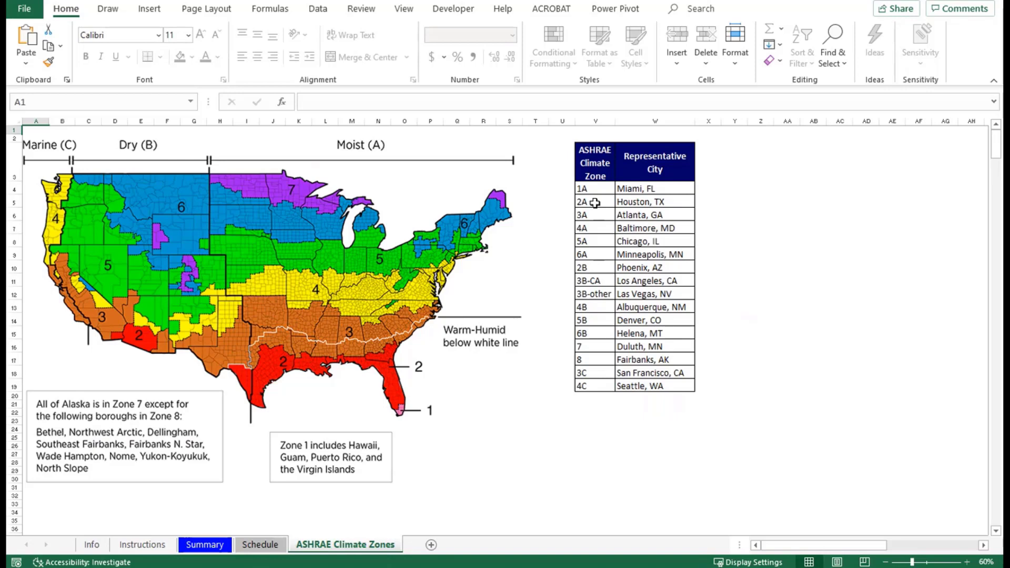
click(217, 550)
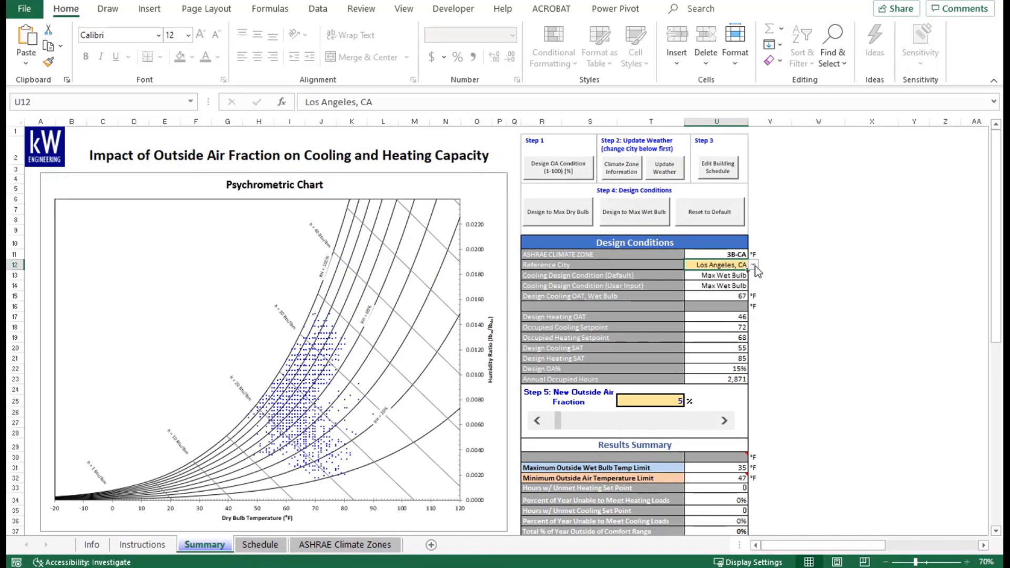
Choose Houston, TX from the reference city list in U12 and load its weather data.
click(754, 266)
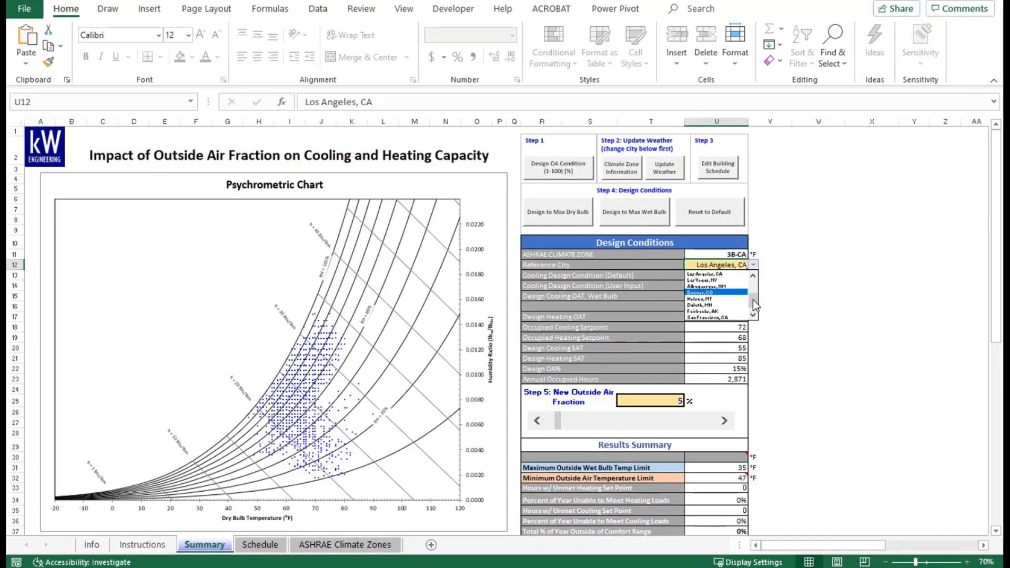
drag(755, 305, 755, 284)
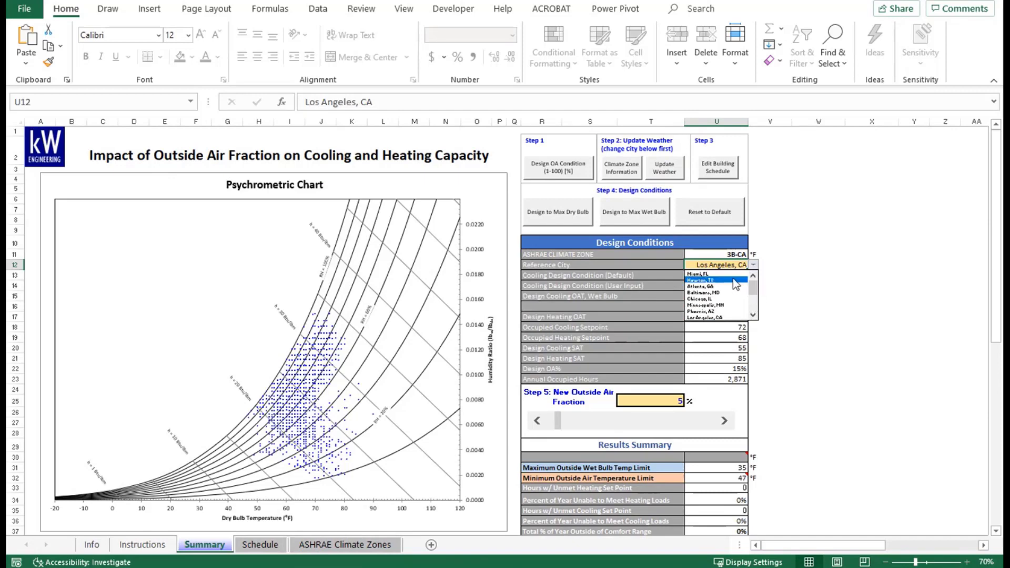
click(709, 280)
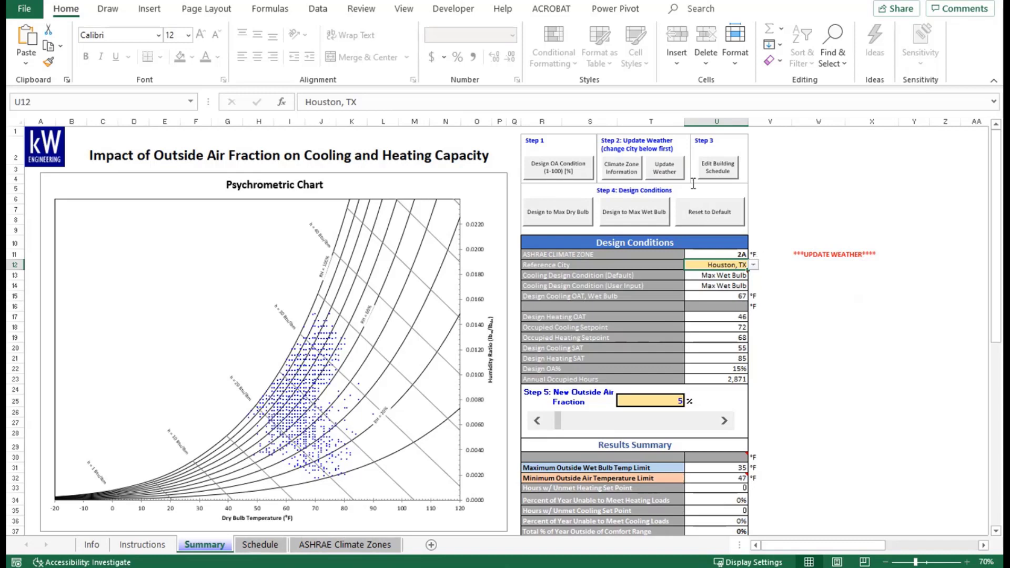
click(666, 172)
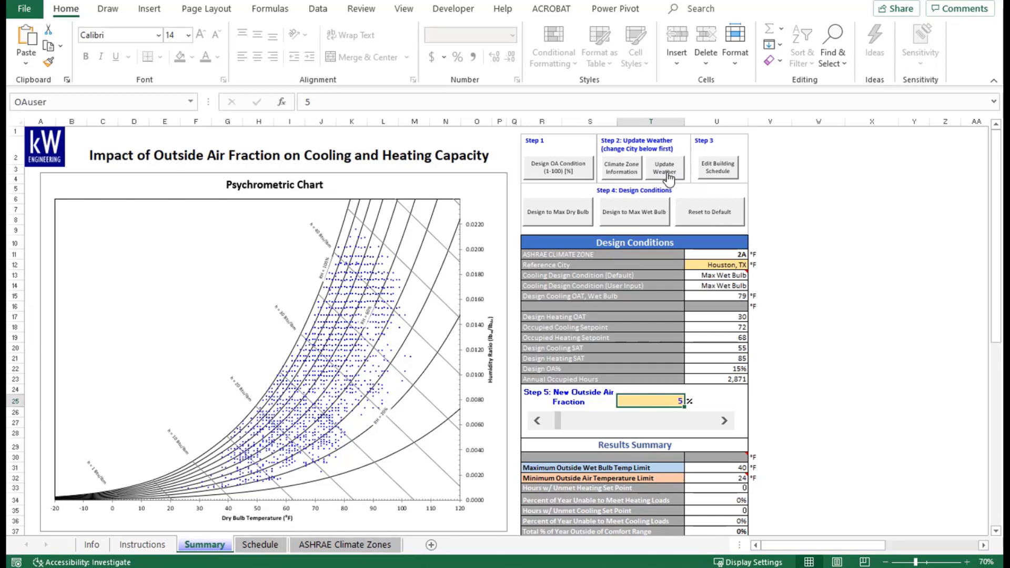
Open the building schedule and review Monday's first and last occupied hours.
click(710, 173)
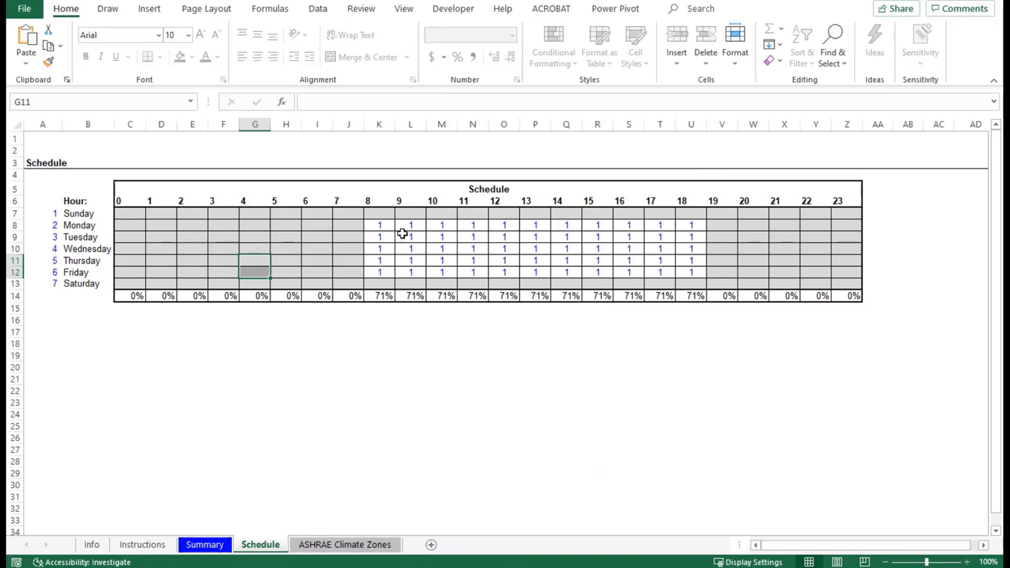
click(382, 227)
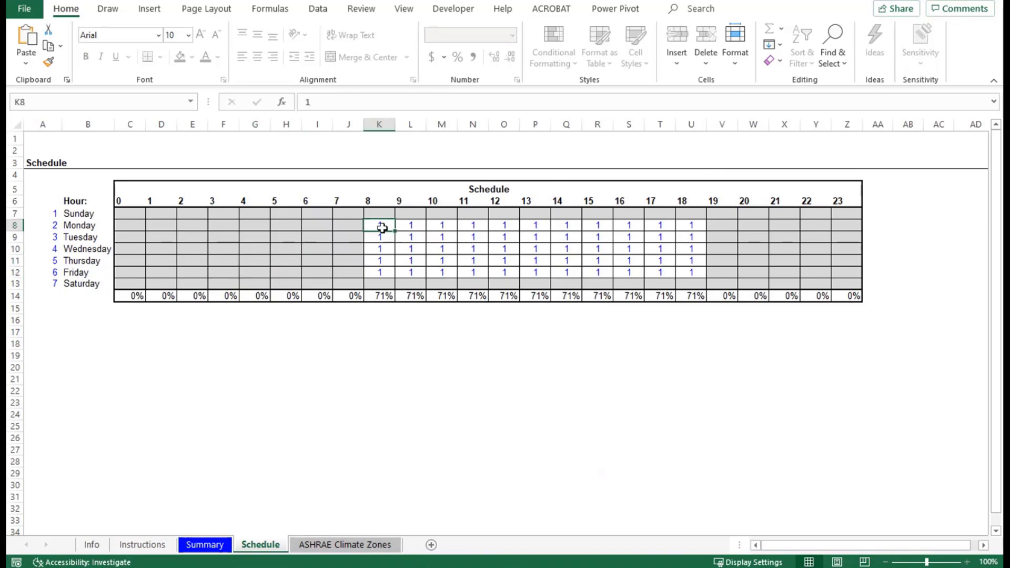
click(697, 225)
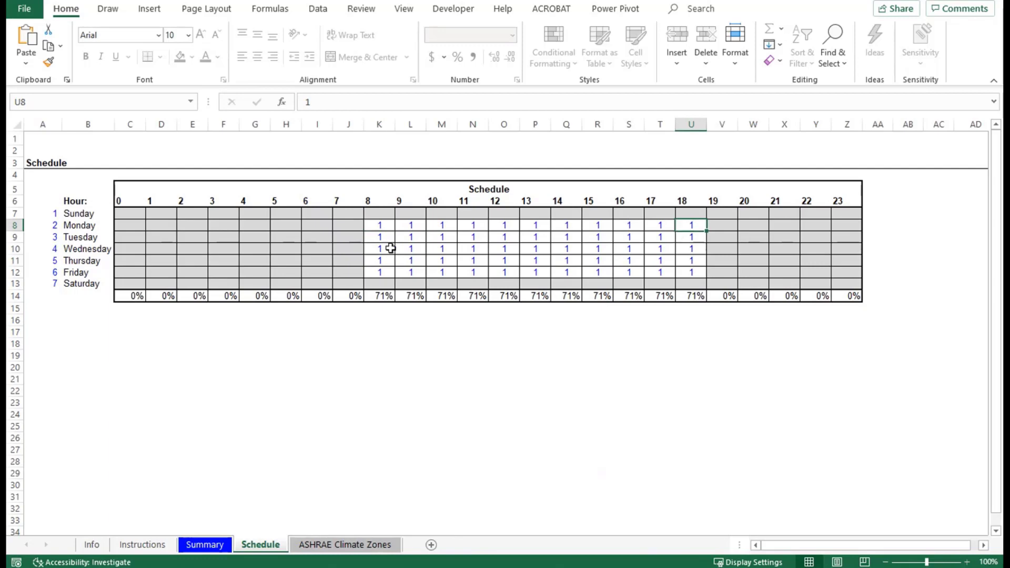
Enter 1 for the 7 o'clock hour from Monday through Thursday.
click(351, 227)
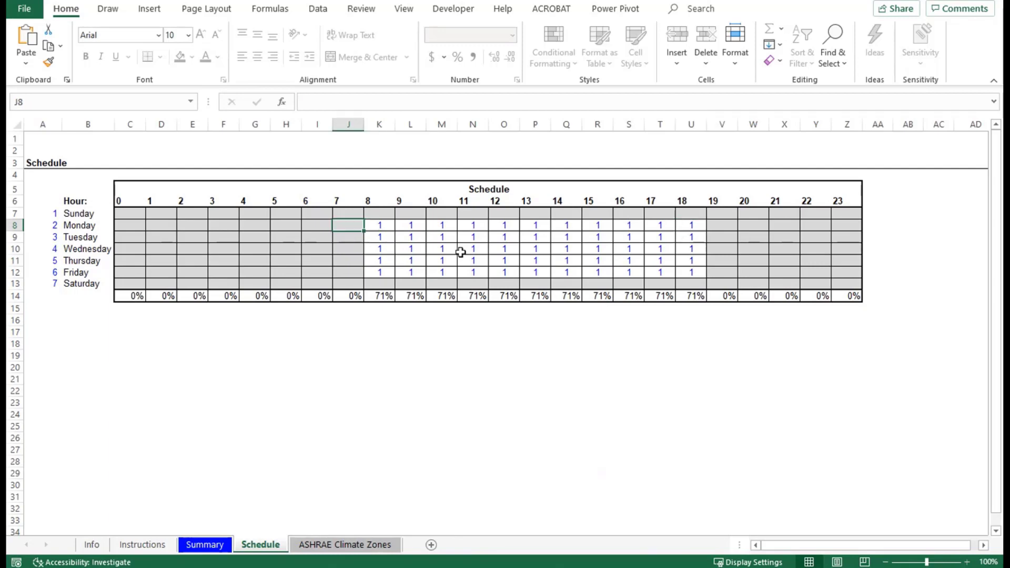
text(1)
key(Return)
text(1)
key(Return)
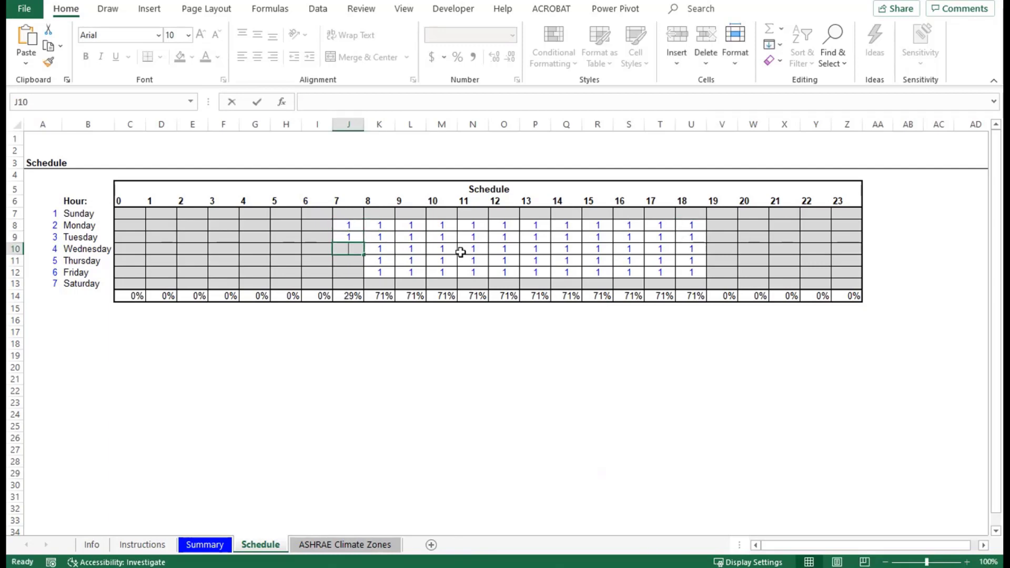
text(1)
key(Return)
text(1)
key(Return)
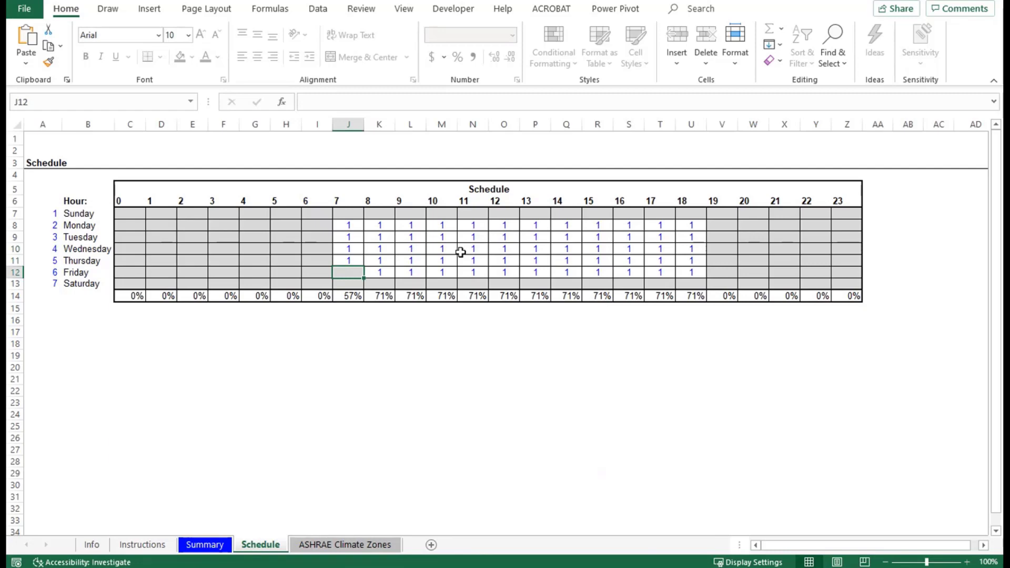
Set Friday's 7 o'clock hour to 1, correcting an initial 0.5, then return to Summary.
text(0.5)
key(Return)
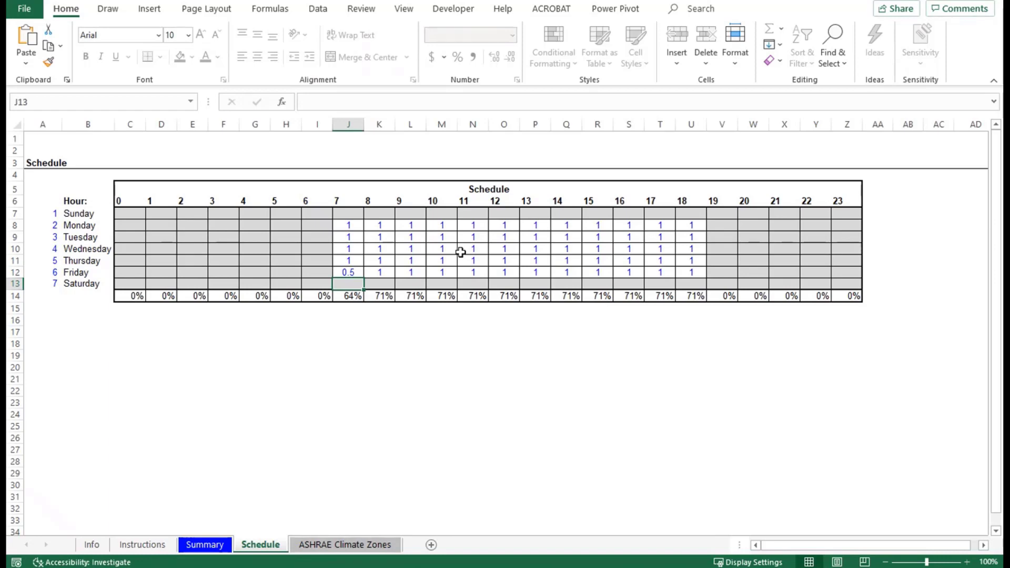
key(Up)
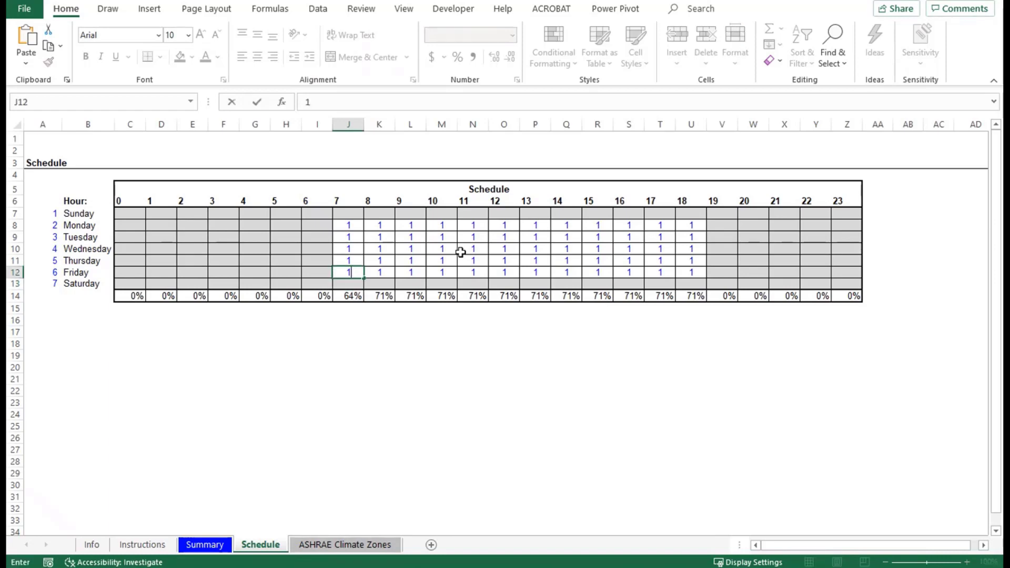
text(1)
key(Return)
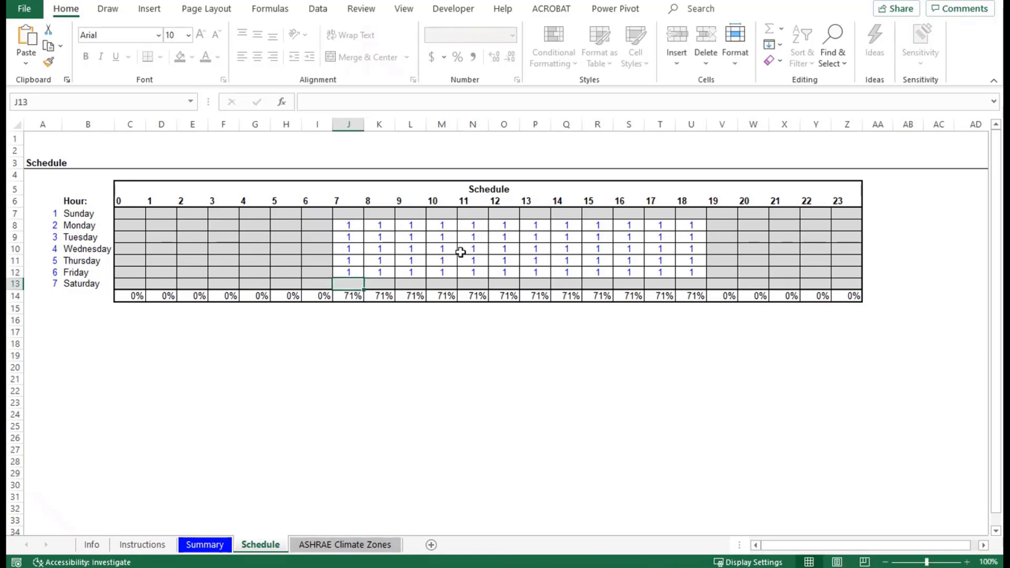
key(ctrl+Page_Up)
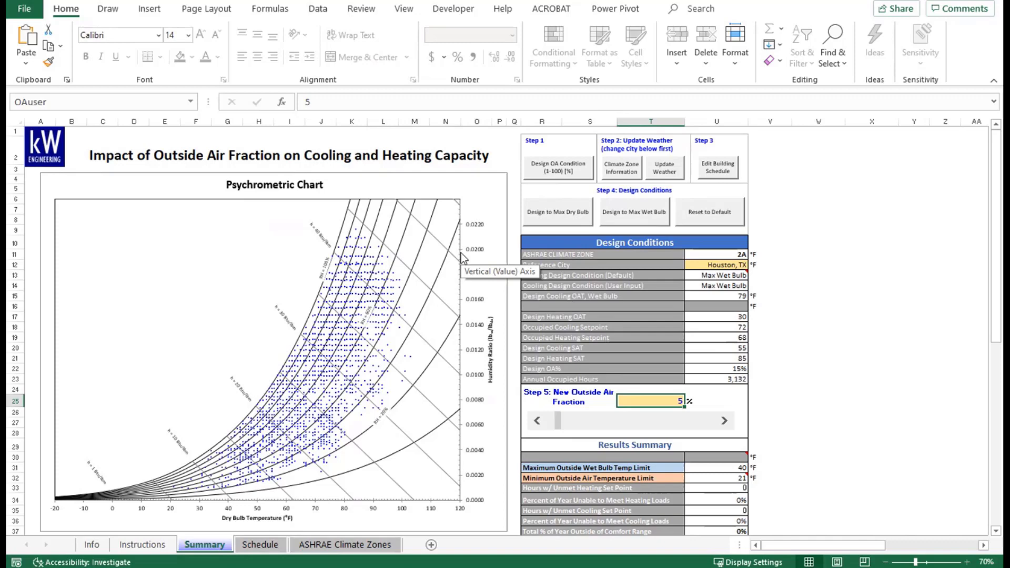
click(554, 216)
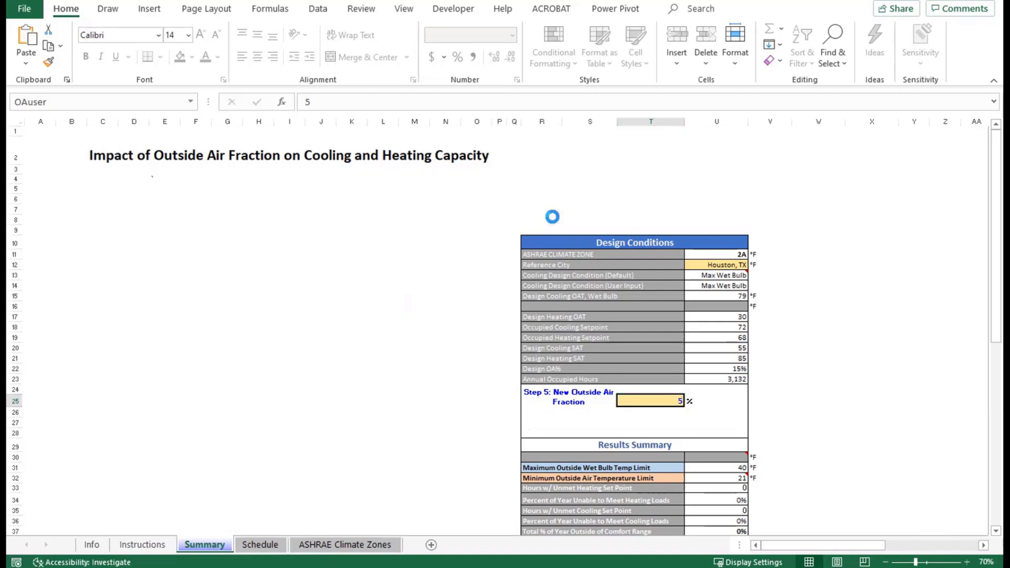
click(639, 219)
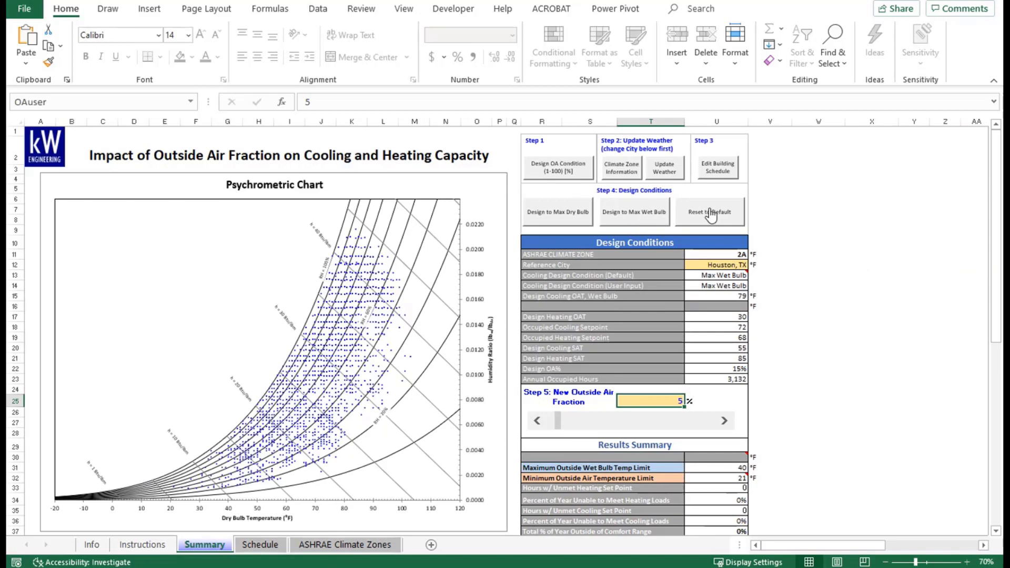
click(709, 213)
Step the new outside air fraction up through 15, 45 and 95 to 100 using the Step 5 scrollbar.
mouse_move(686, 275)
click(724, 424)
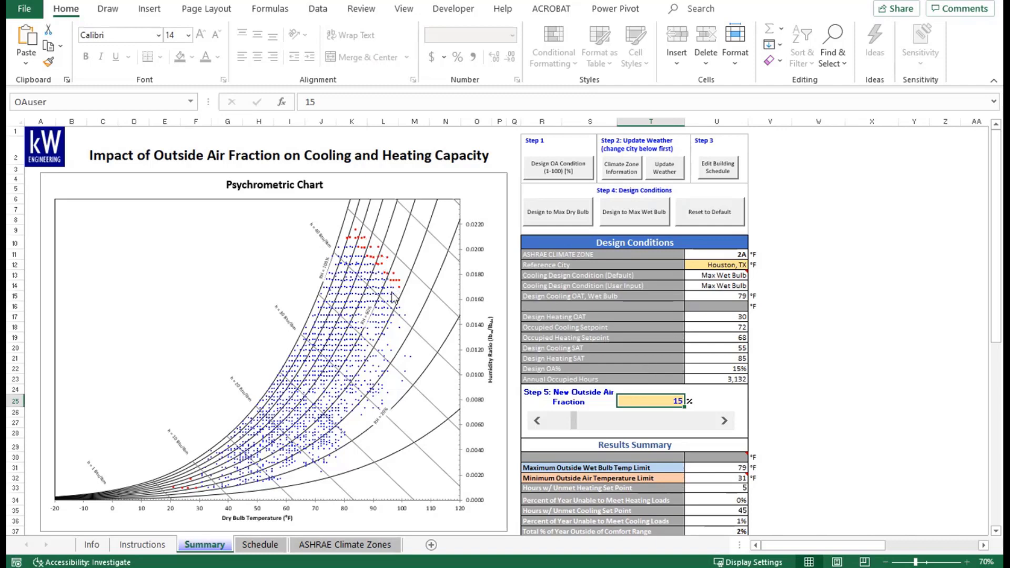
mouse_move(298, 406)
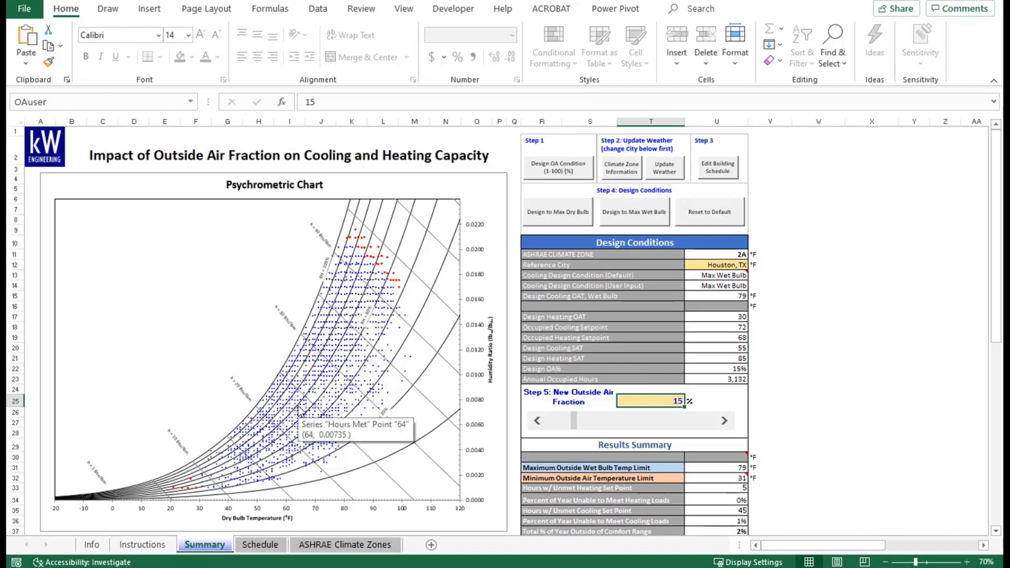
click(725, 421)
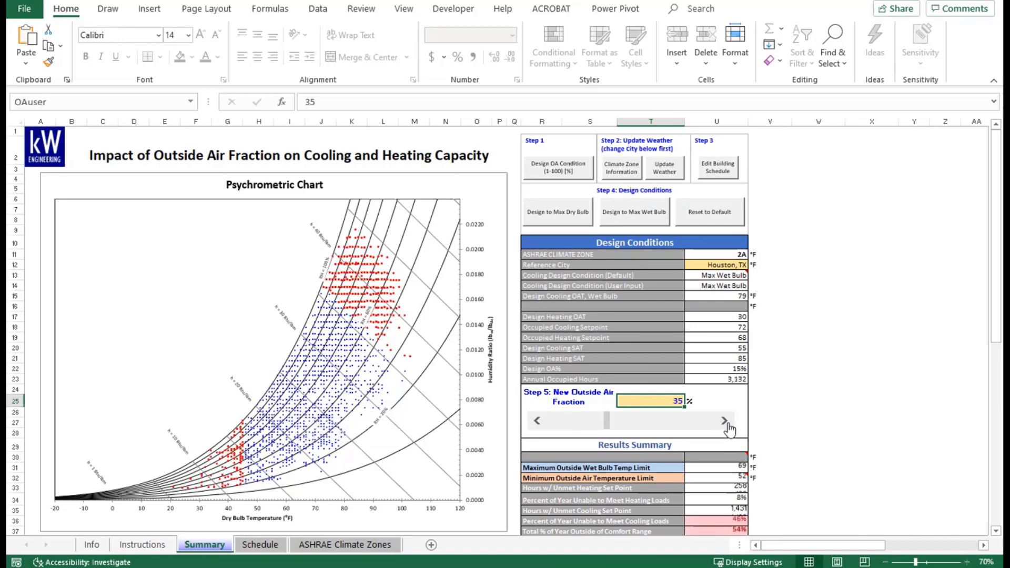
click(726, 422)
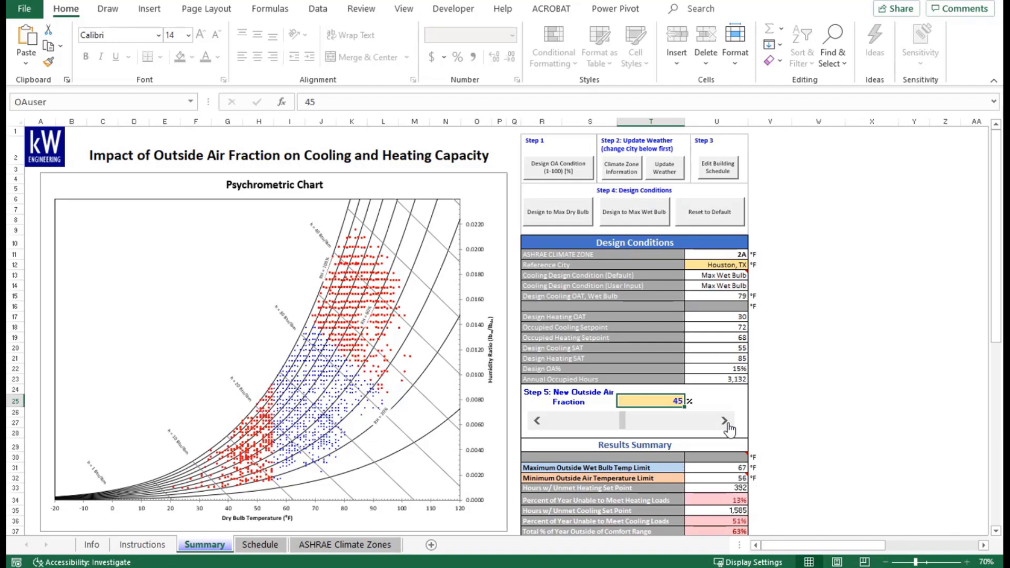
click(726, 422)
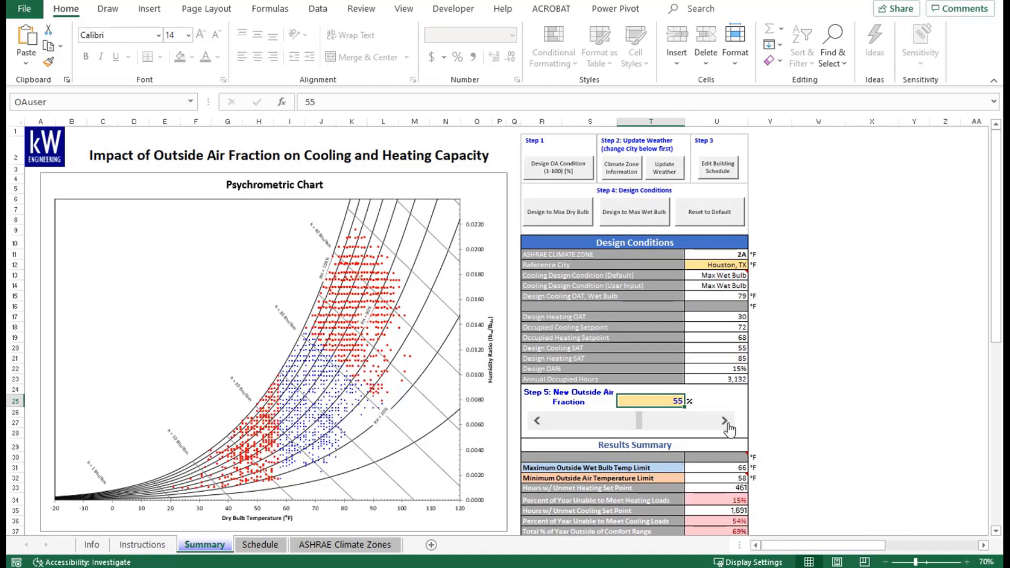
click(726, 422)
click(724, 421)
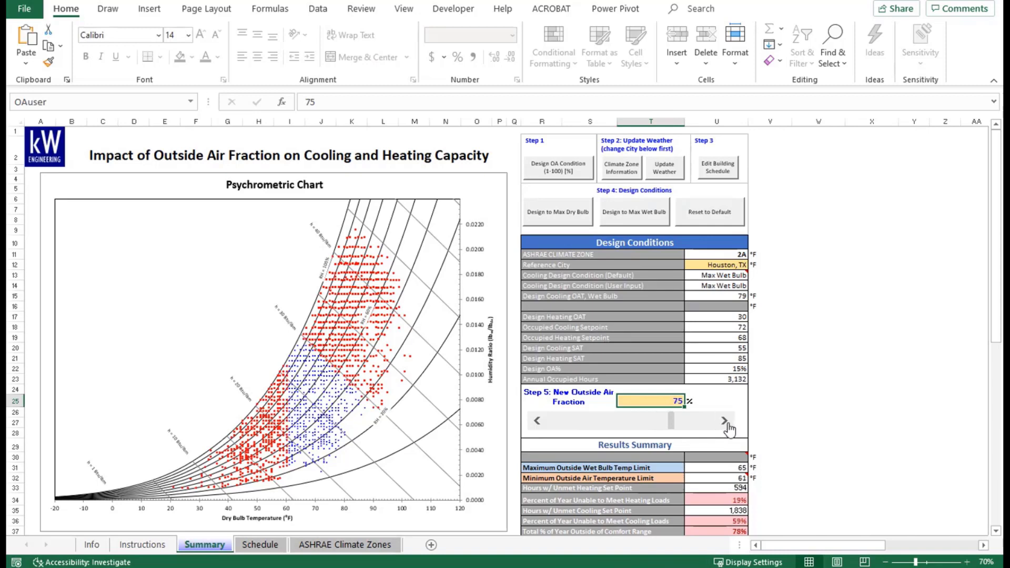
click(724, 421)
click(724, 421)
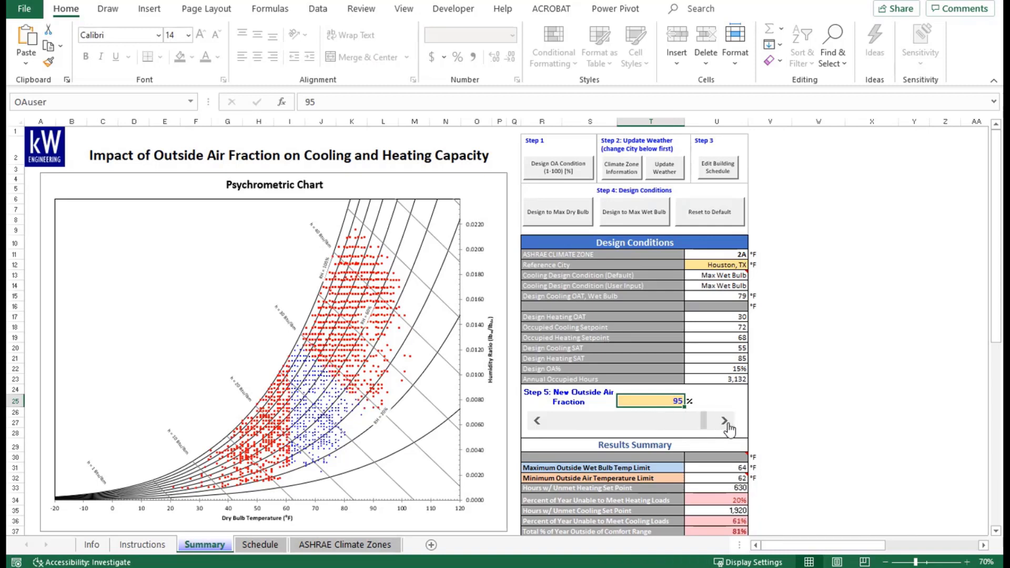
click(724, 421)
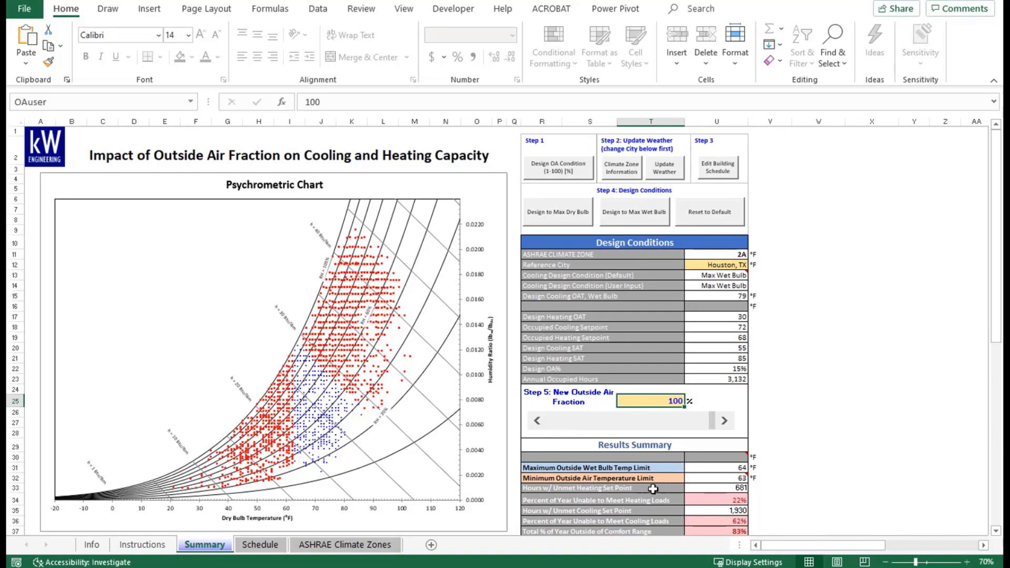
mouse_move(694, 477)
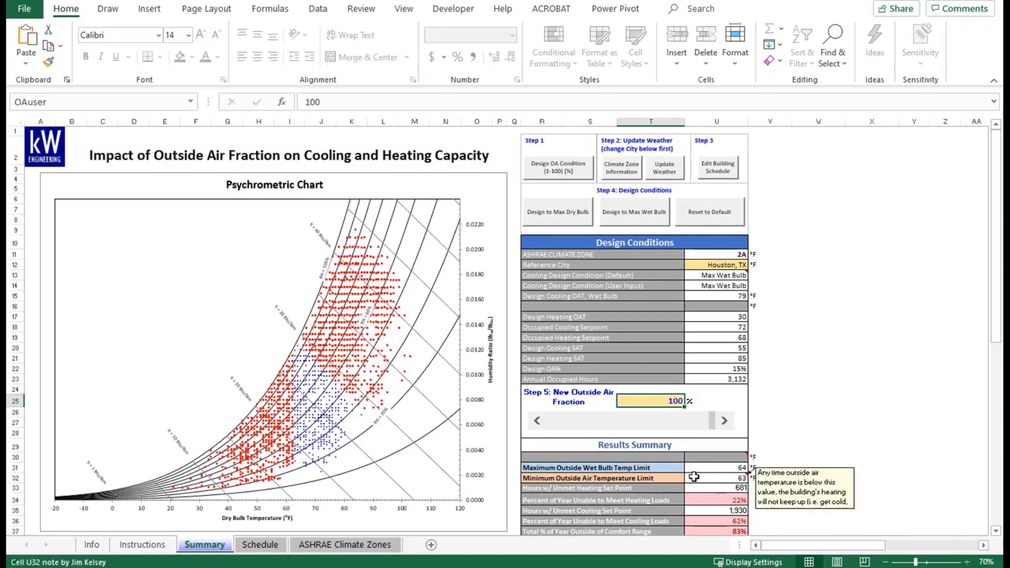